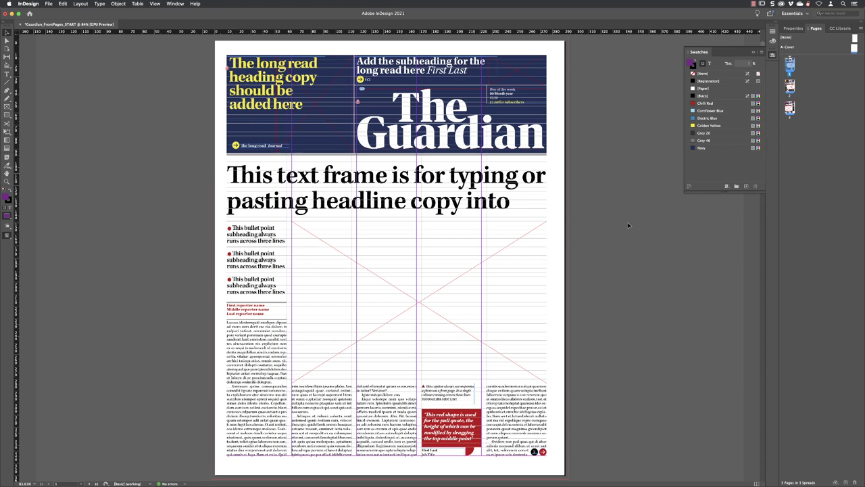
Reset the Essentials workspace to its default panel layout.
left_click(799, 13)
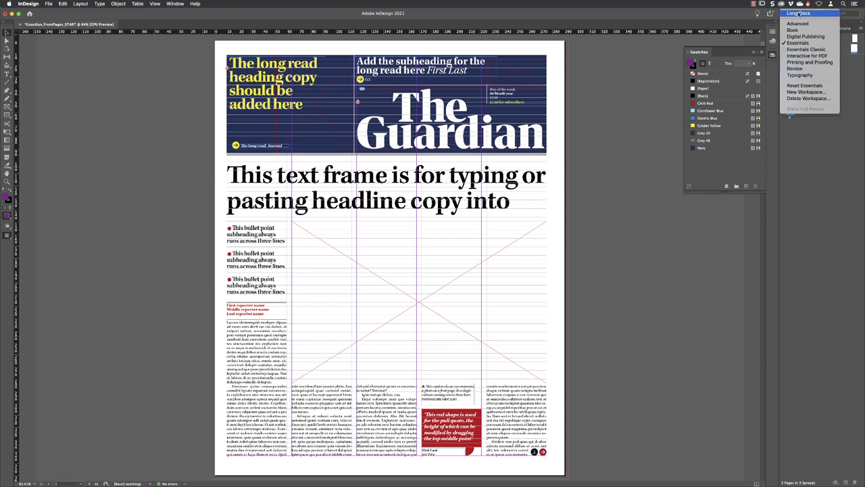
left_click(806, 86)
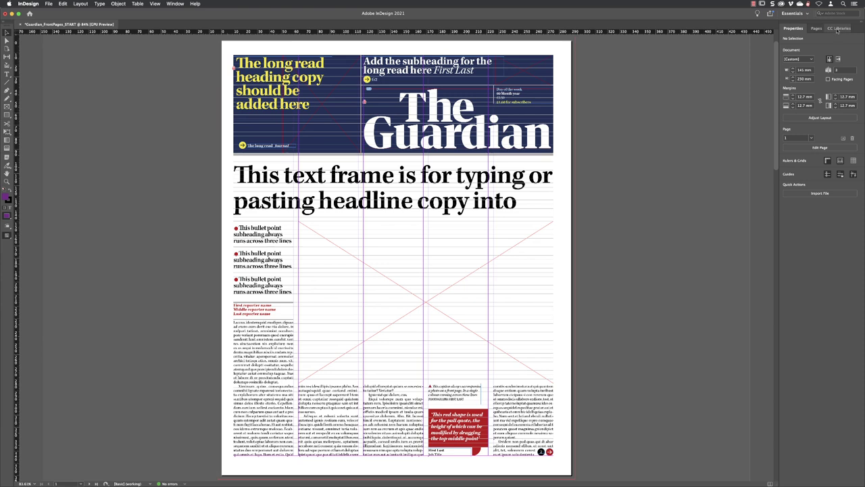
Close the CC Libraries panel, leaving Properties and Pages in the right-hand group.
left_click(838, 29)
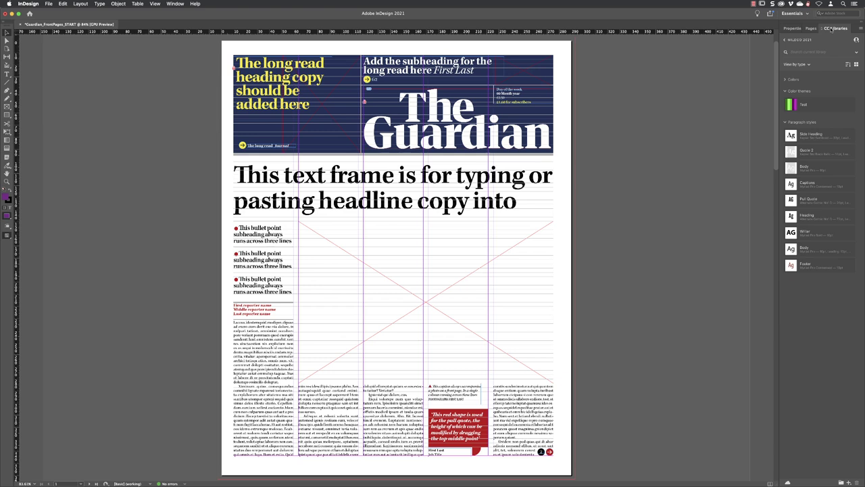
right_click(832, 29)
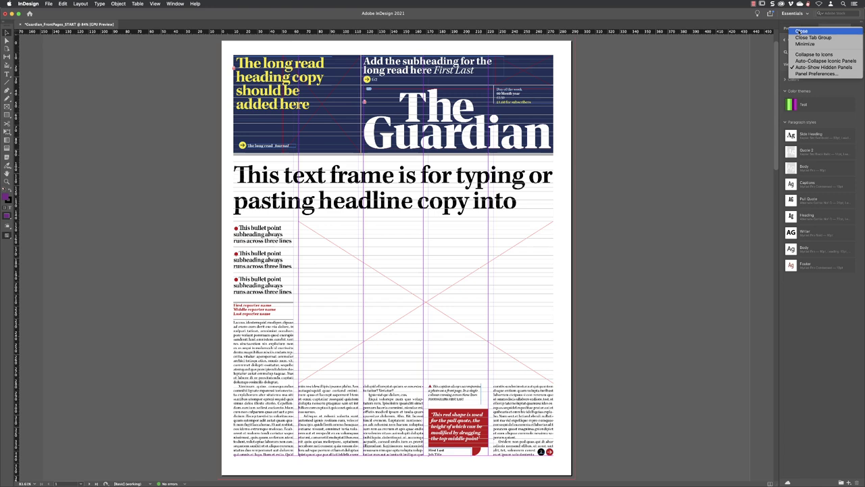
left_click(802, 31)
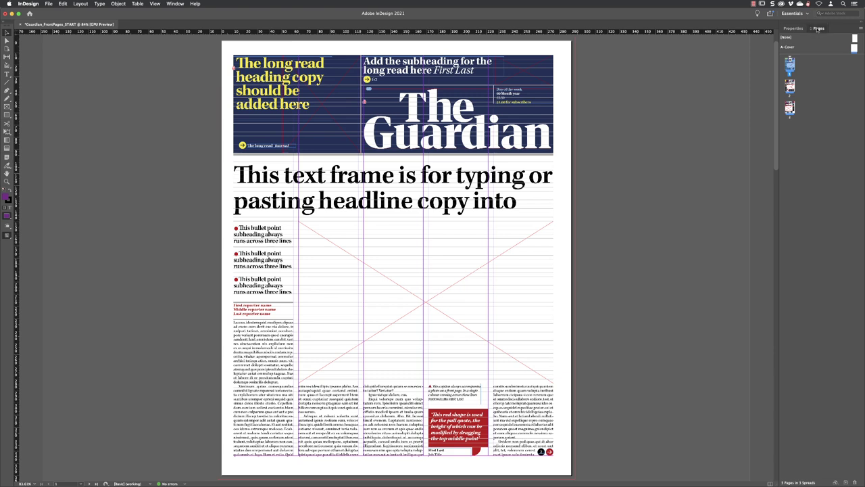
Undock the Pages panel and redock it, expanded, in its own group below Properties.
left_click_drag(818, 28, 622, 82)
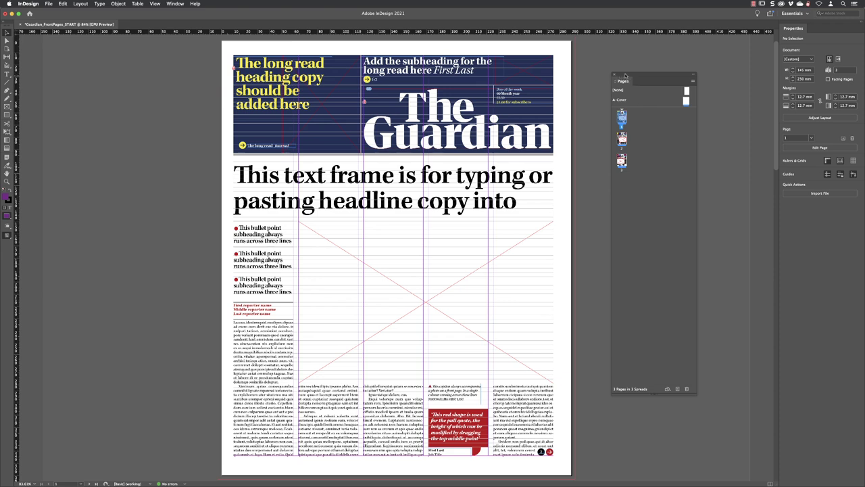
left_click_drag(632, 73, 575, 99)
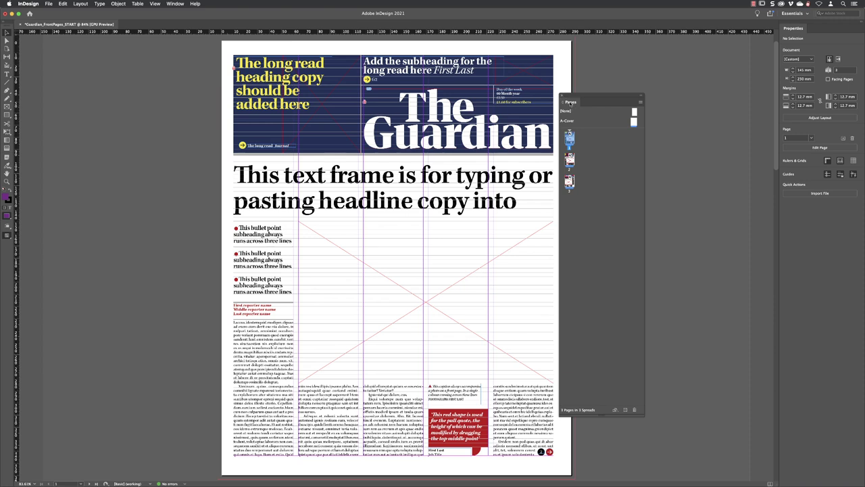
left_click_drag(572, 103, 793, 484)
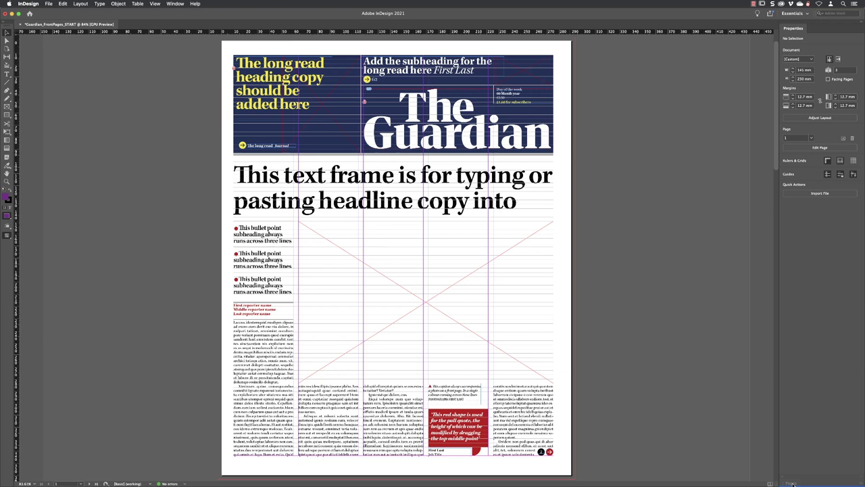
left_click(792, 484)
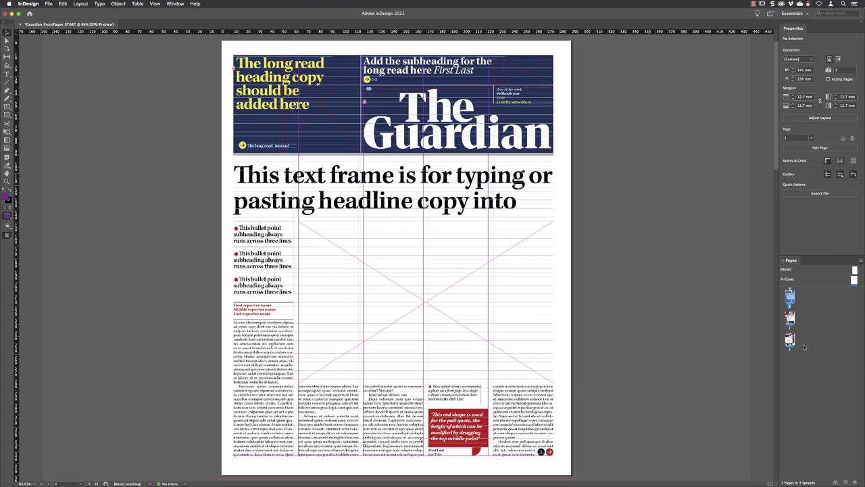
Open the Layers panel, float Layers and Links, and dock Layers above Properties.
left_click(175, 4)
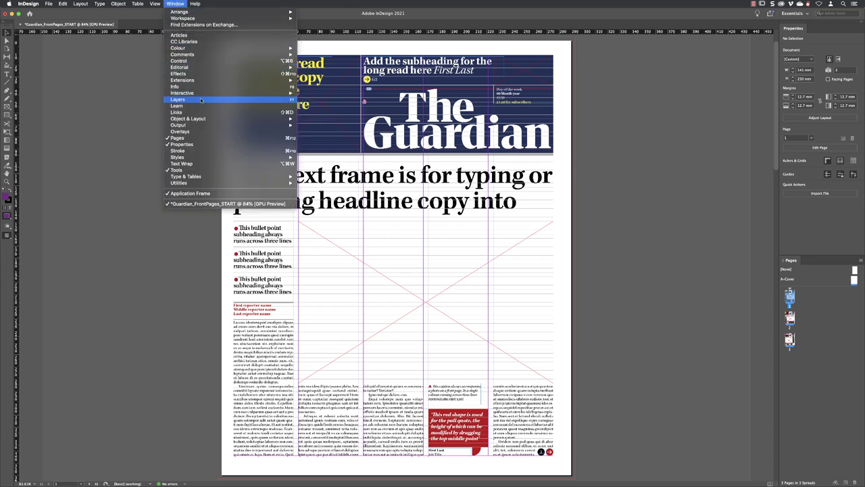
left_click(201, 99)
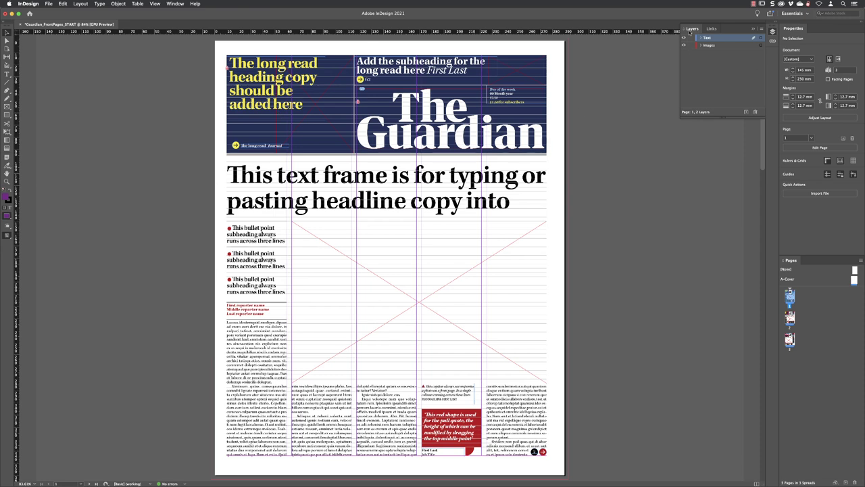
left_click_drag(693, 31, 598, 207)
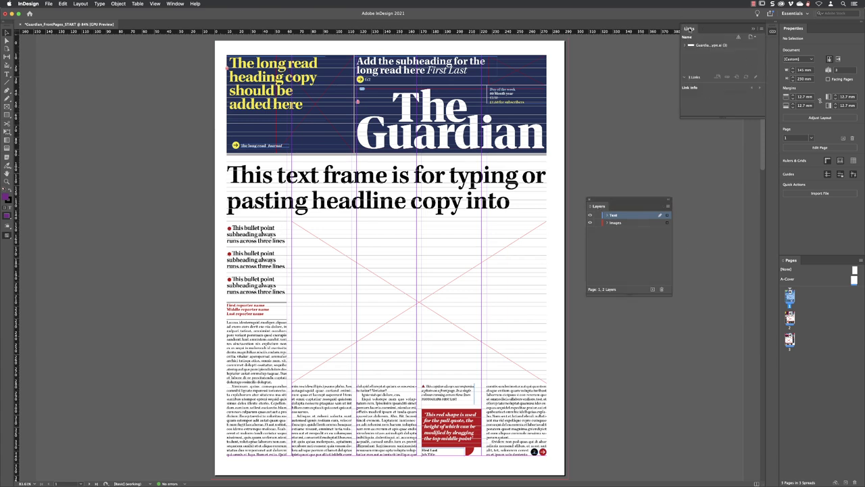
left_click_drag(687, 29, 492, 102)
scroll(560, 254, "left", 1)
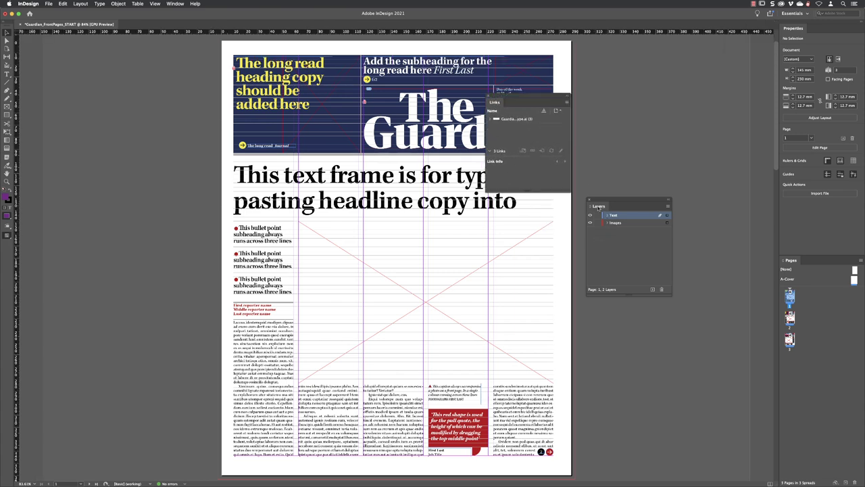
left_click_drag(598, 209, 794, 25)
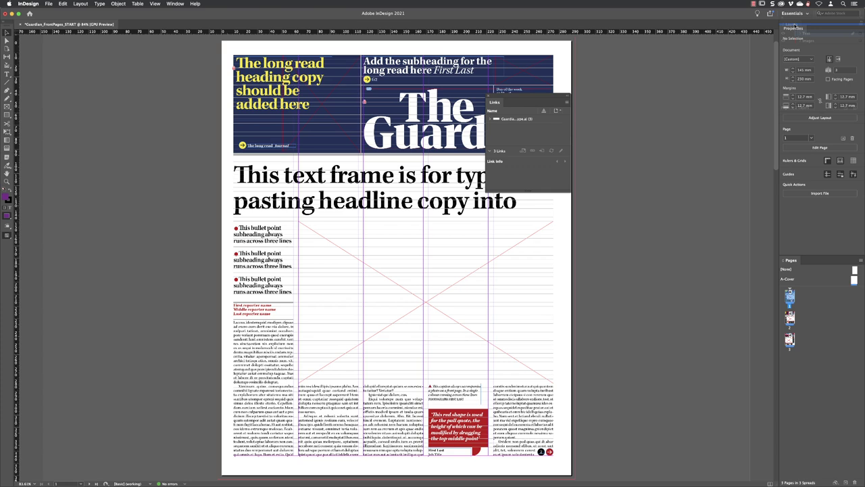
left_click_drag(794, 25, 794, 25)
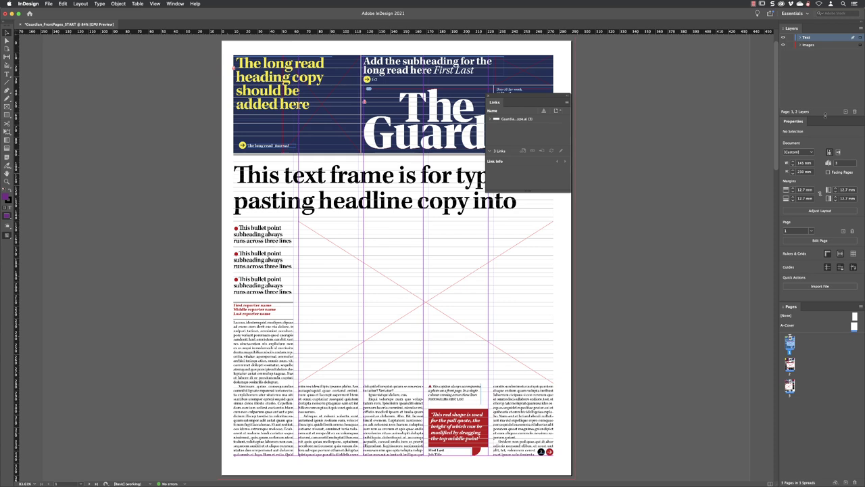
Shorten the Layers panel and dock Links as a tab beside Properties, Properties in front.
left_click_drag(825, 115, 825, 73)
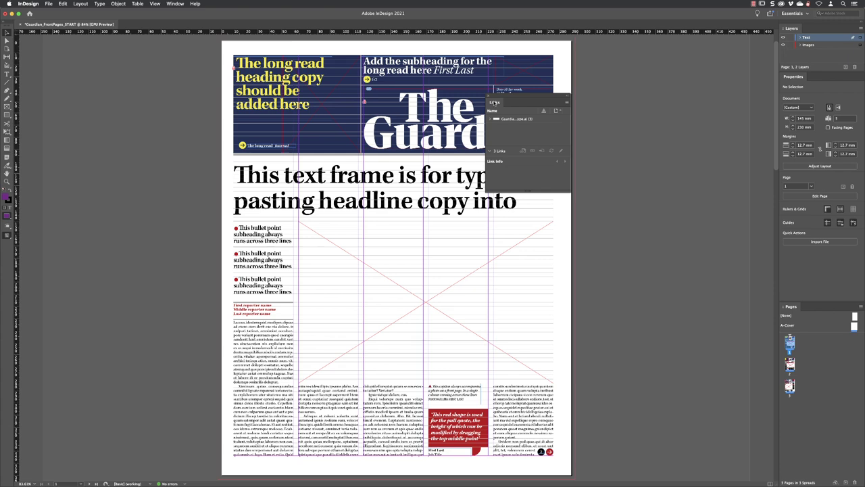
left_click_drag(494, 102, 819, 80)
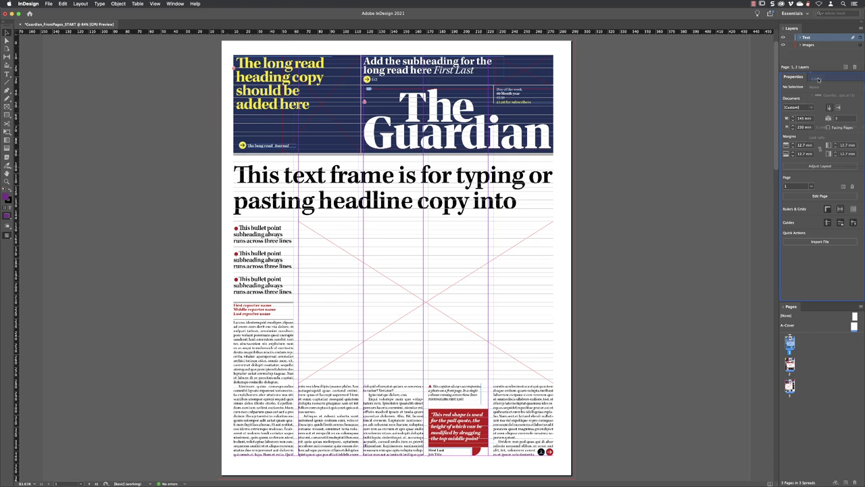
left_click_drag(818, 80, 807, 76)
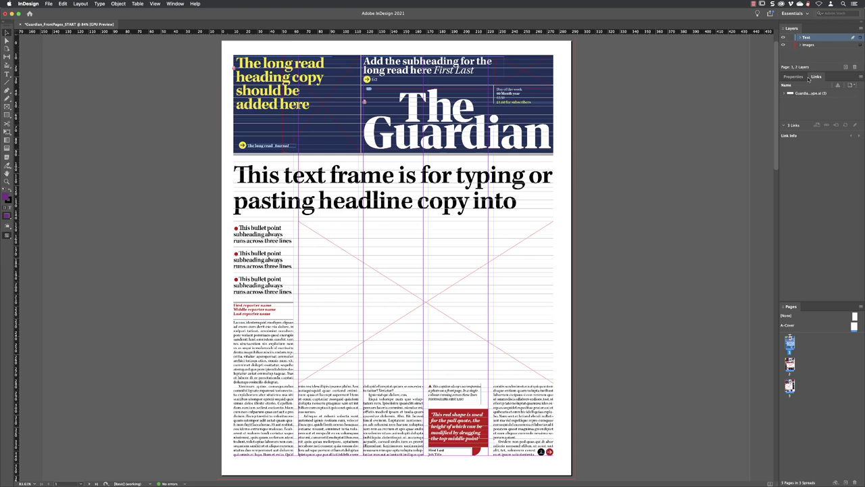
left_click(789, 77)
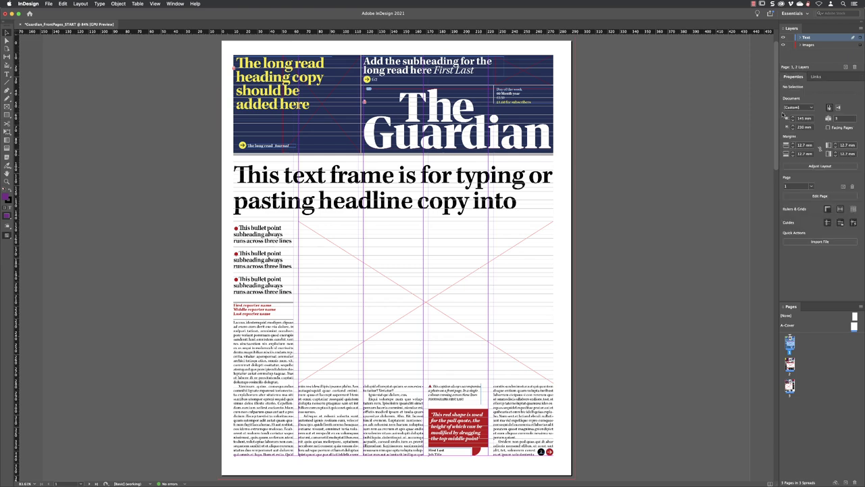
Open the Info panel and dock it as a tab beside Pages, keeping Pages in front.
left_click(179, 4)
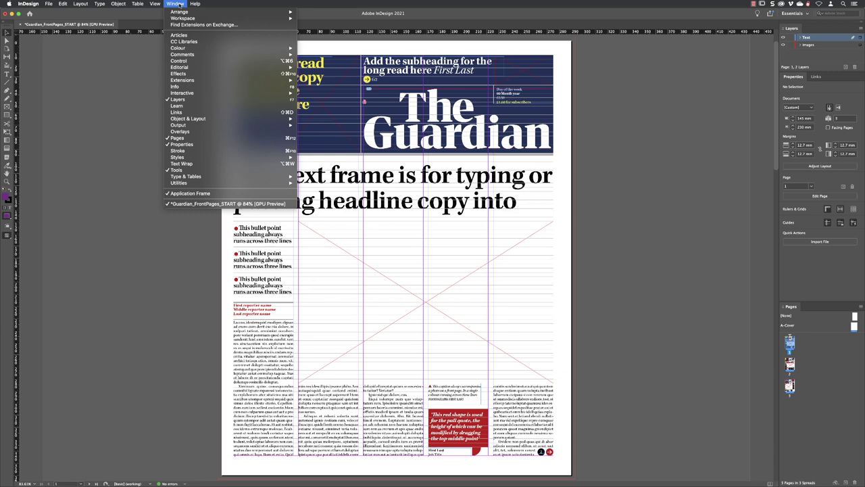
left_click(190, 87)
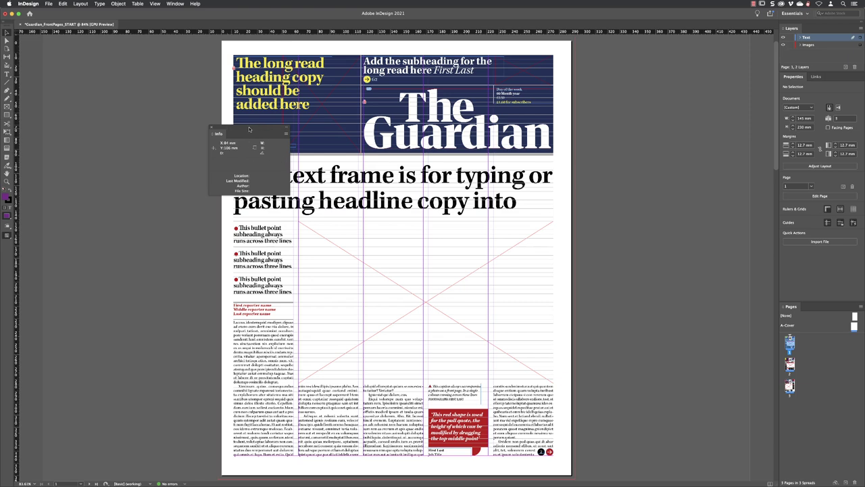
left_click_drag(249, 126, 697, 180)
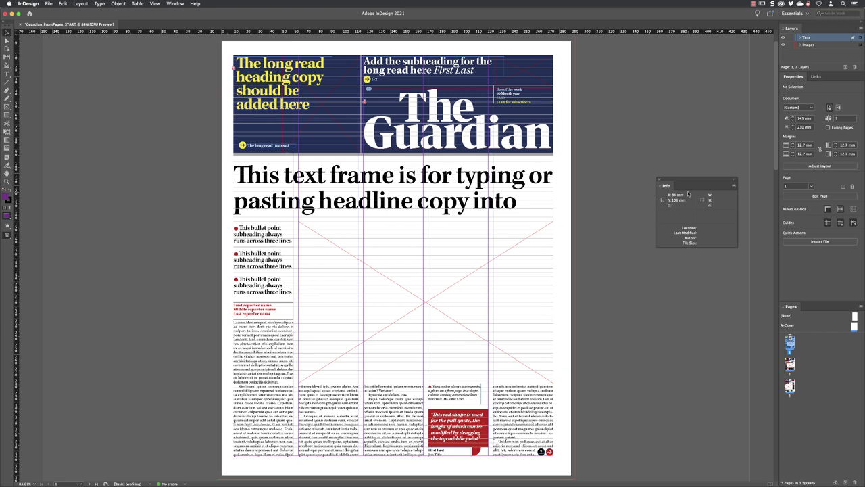
left_click_drag(666, 186, 815, 309)
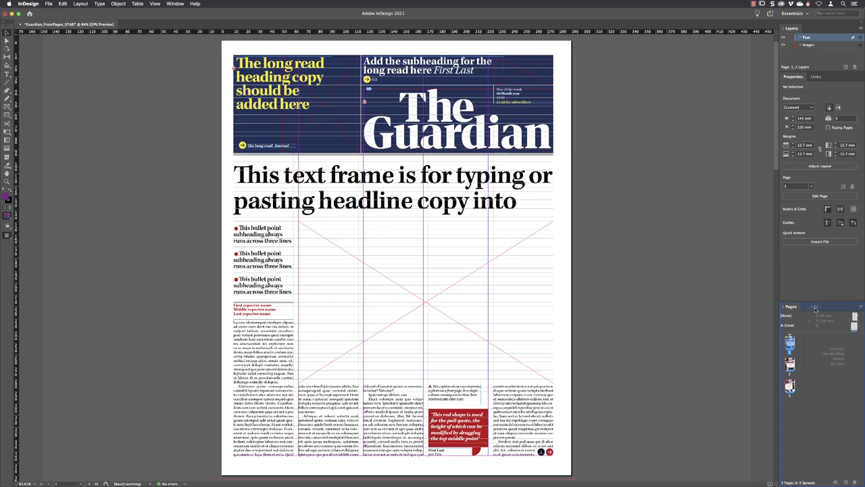
left_click_drag(815, 308, 815, 310)
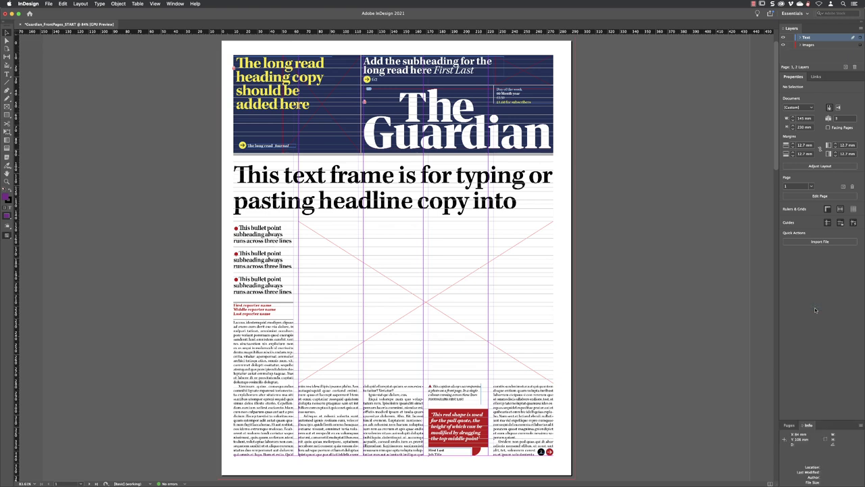
left_click(791, 425)
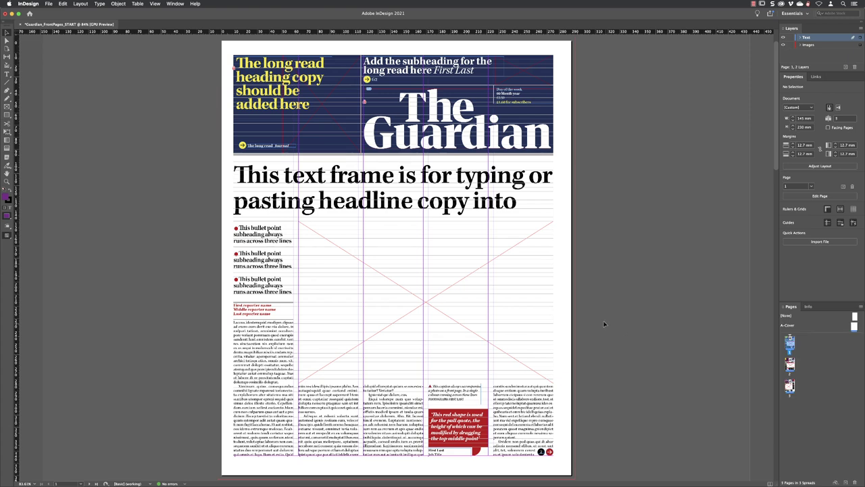
left_click(171, 4)
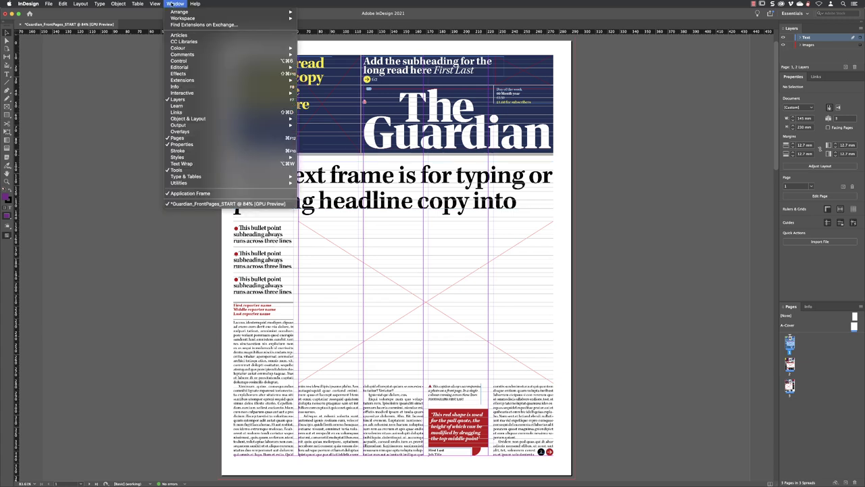
Show the Control bar above the document window.
left_click(193, 62)
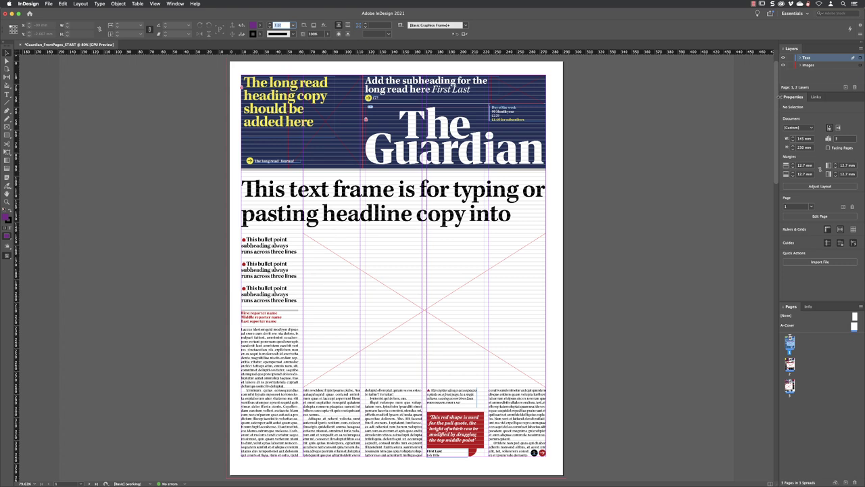
left_click(794, 14)
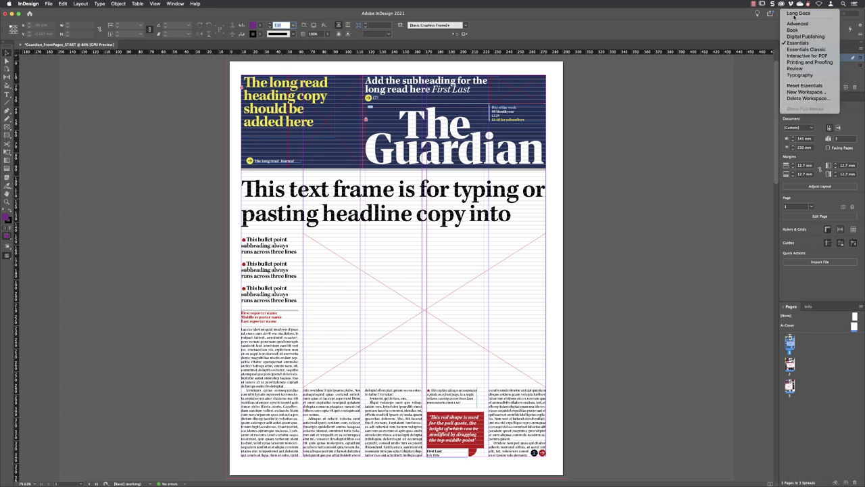
Save the current panel arrangement as a new workspace named 'Basic'.
left_click(807, 92)
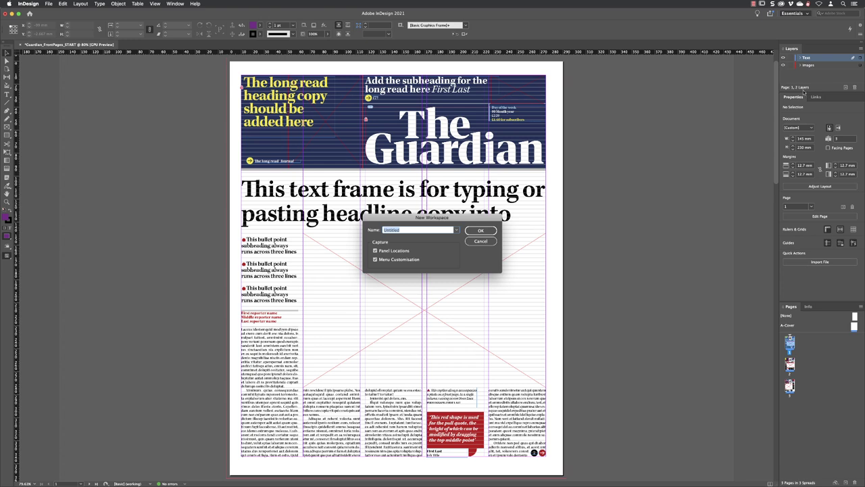
type("Basic")
left_click(481, 232)
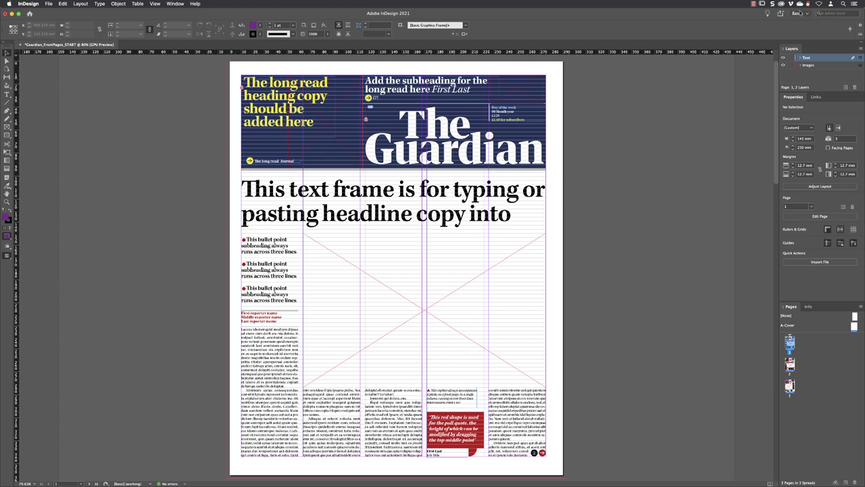
left_click(801, 13)
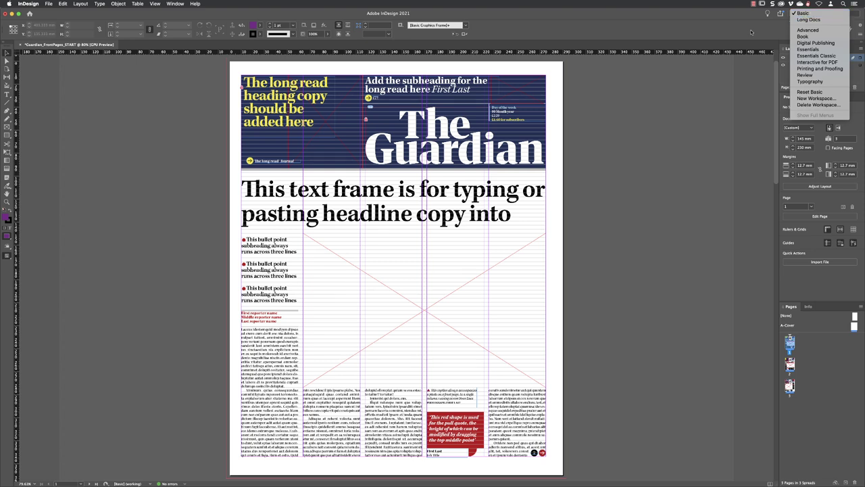
Switch to Basic, pull Properties, Pages and Links out, then reset Basic.
left_click(814, 14)
left_click_drag(794, 97, 446, 109)
left_click_drag(796, 312, 200, 130)
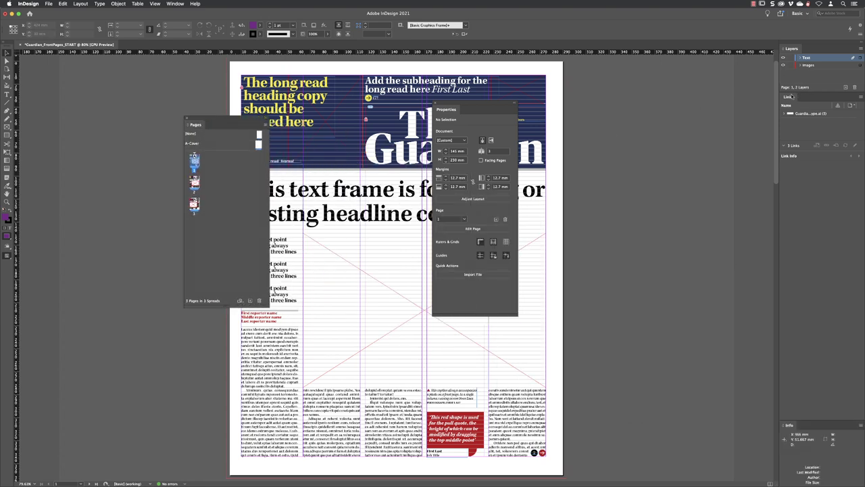
left_click_drag(792, 96, 557, 80)
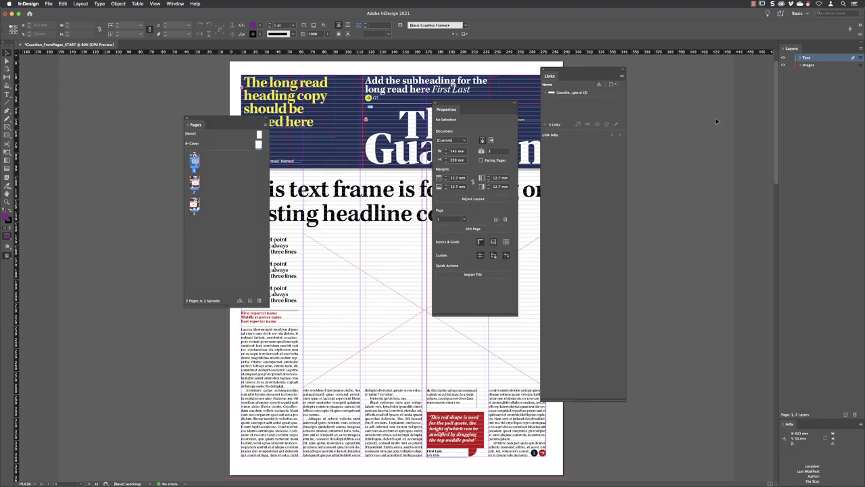
left_click(803, 13)
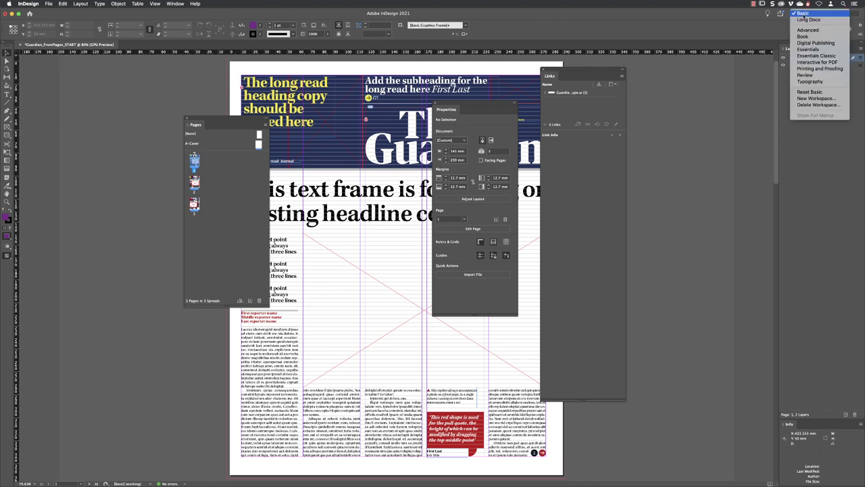
left_click(810, 92)
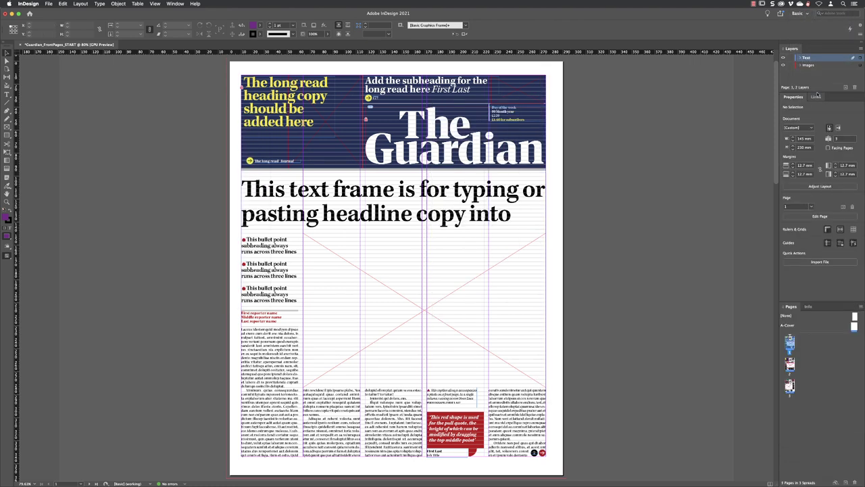